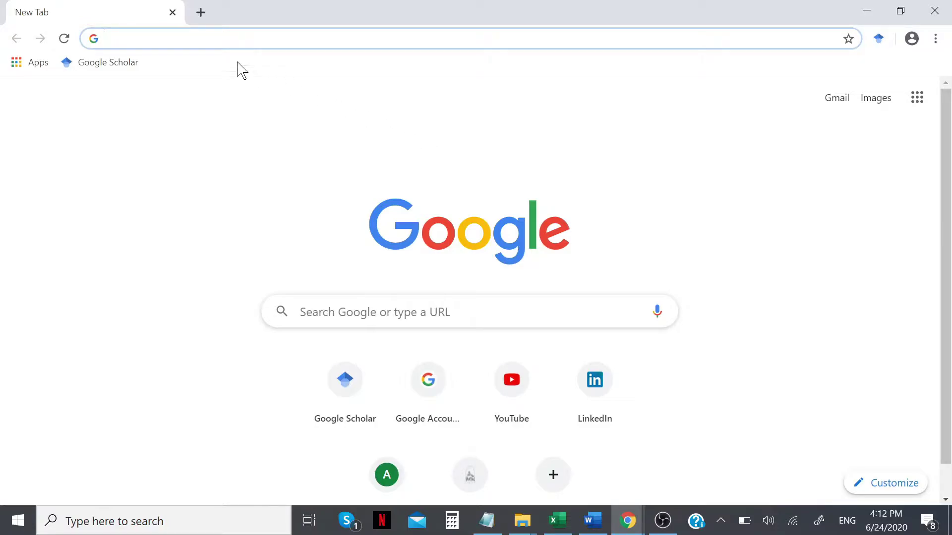
# - Search the web for "google scholar" and open the Google Scholar site from the results
pyautogui.click(168, 42)
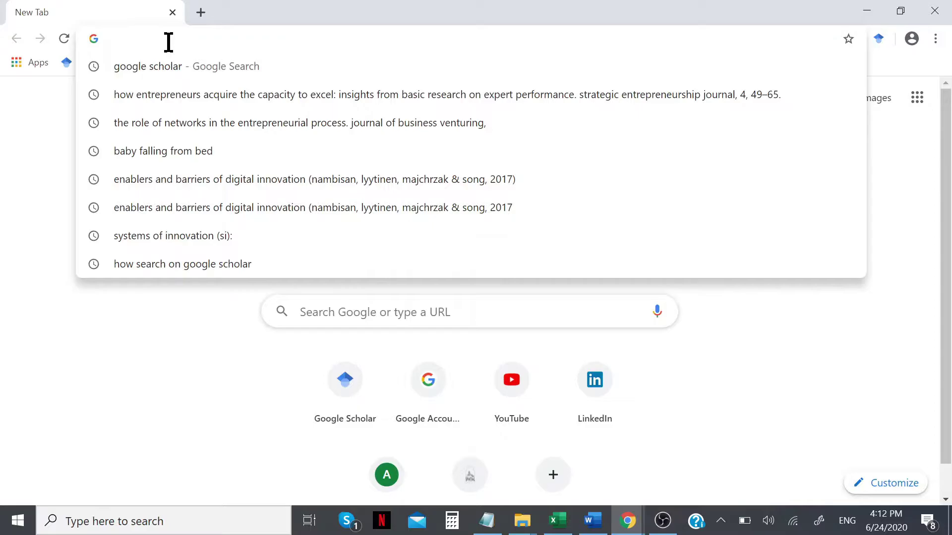
pyautogui.write('google scholar')
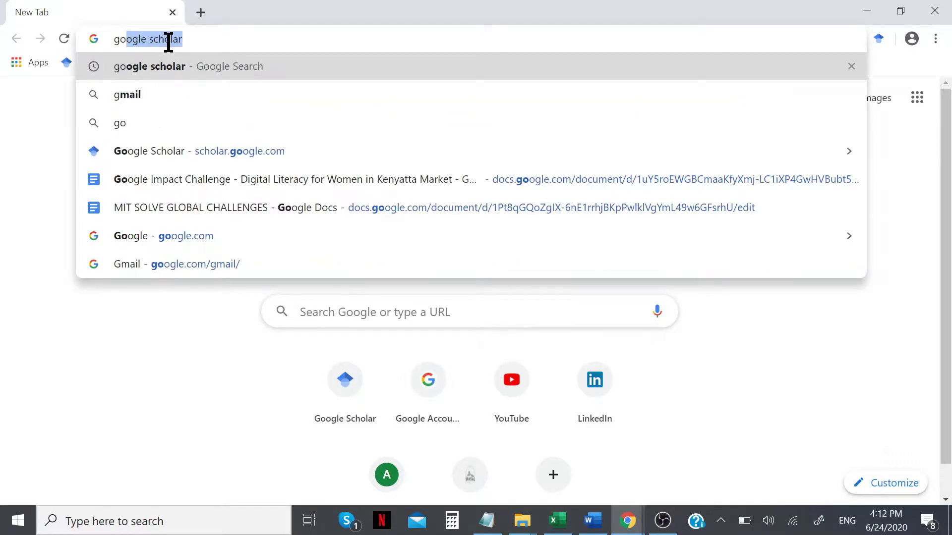
pyautogui.press('Return')
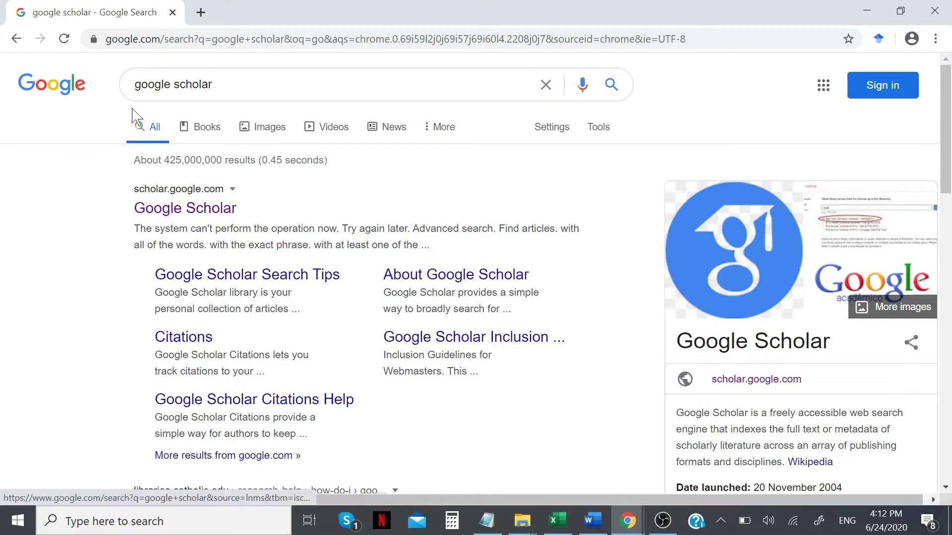
pyautogui.click(199, 213)
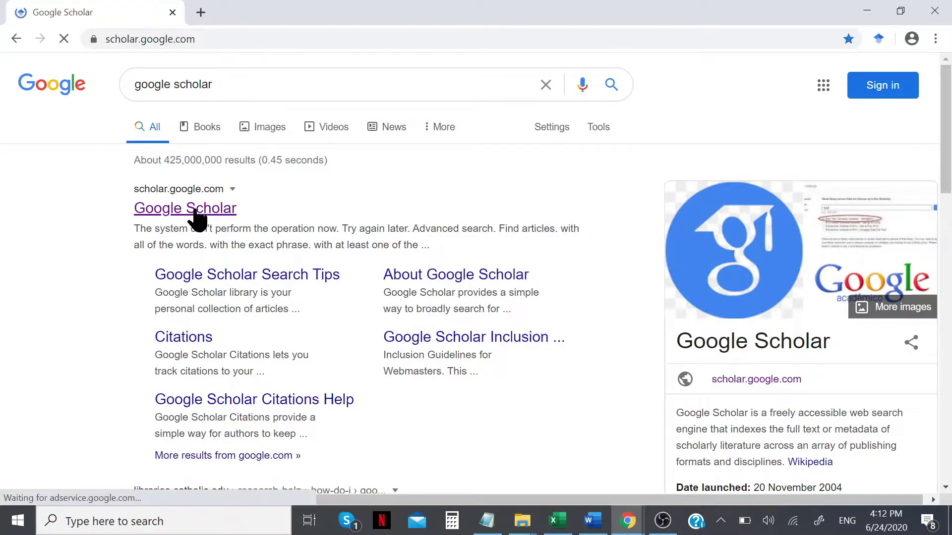
# - Search Google Scholar for "covid-19" using the suggested query
pyautogui.click(294, 212)
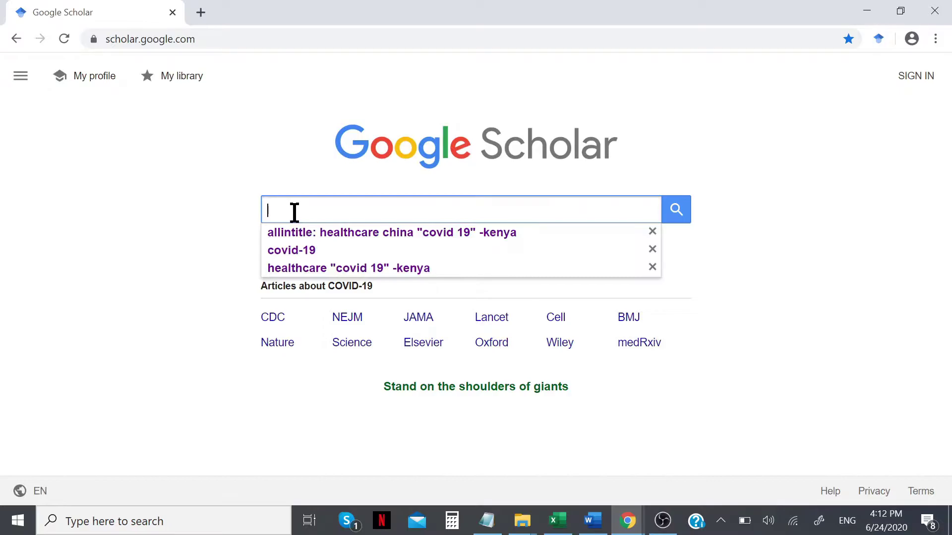
pyautogui.write('covid')
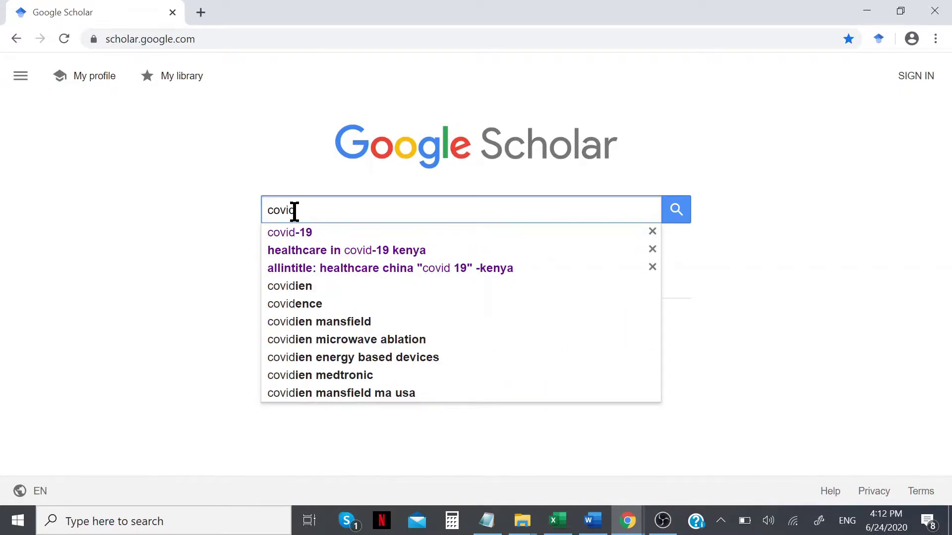
pyautogui.click(304, 233)
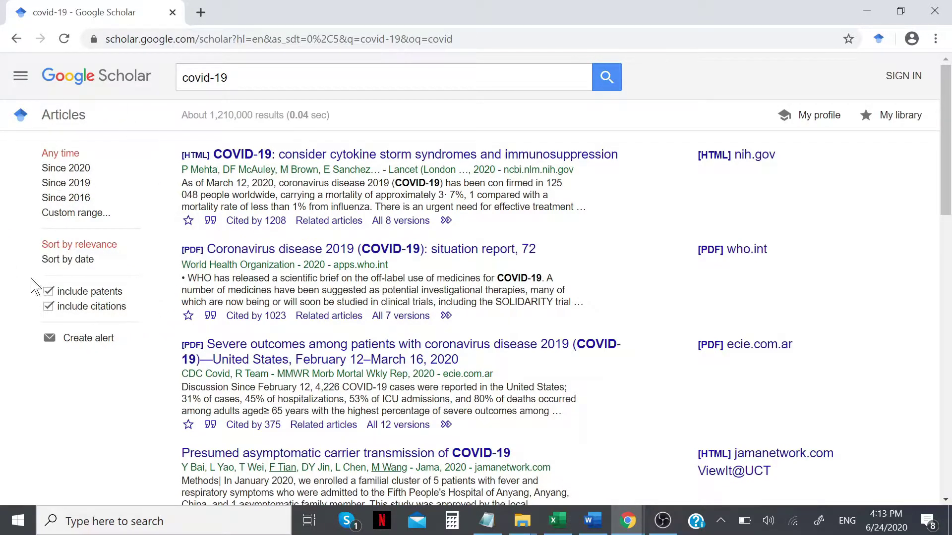
# - Filter the results to since 2020, and replace that filter with a custom year range of 2015 to 2020
pyautogui.click(78, 171)
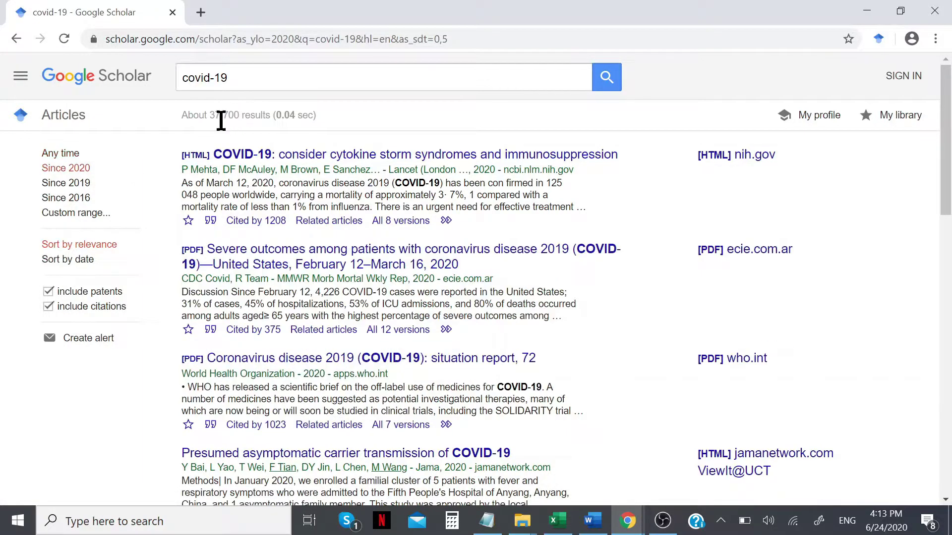
pyautogui.click(96, 213)
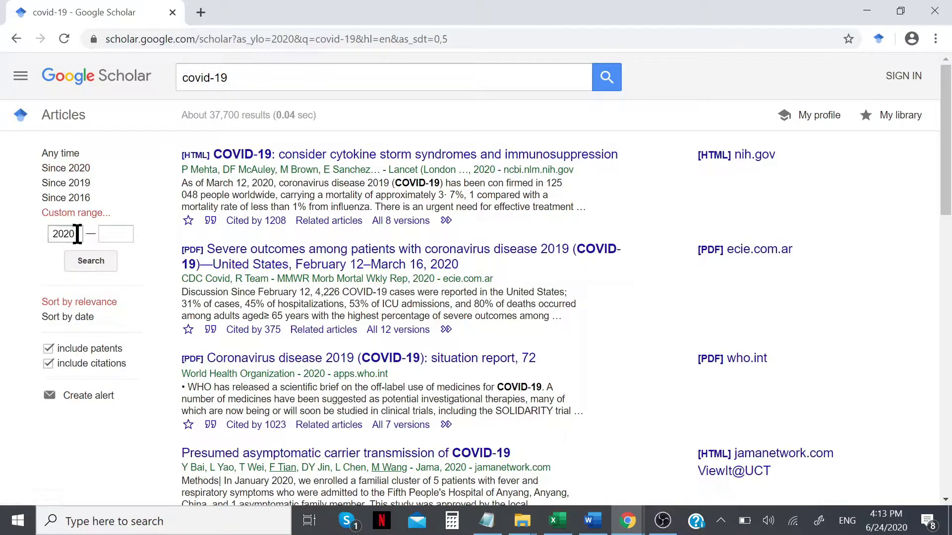
pyautogui.moveTo(82, 234); pyautogui.dragTo(50, 230)
pyautogui.write('20')
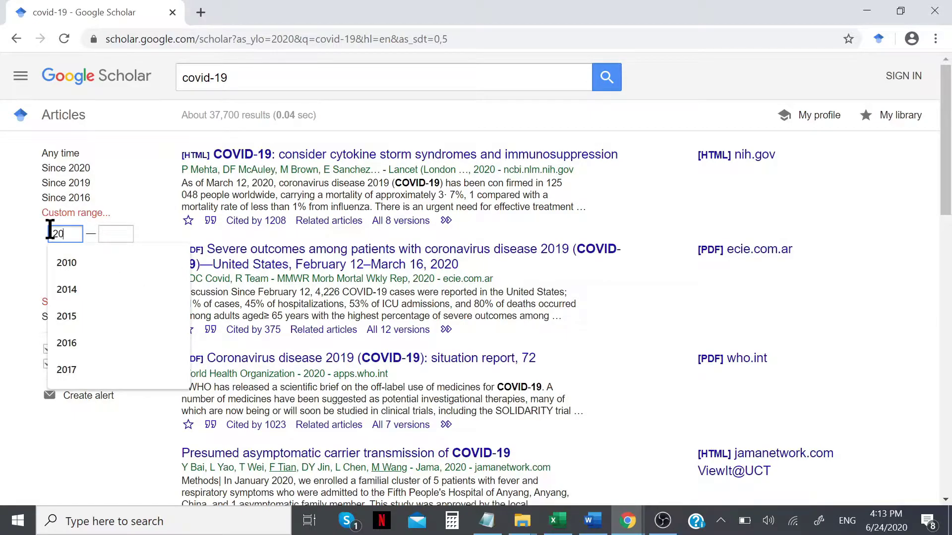
pyautogui.write('15')
pyautogui.click(108, 236)
pyautogui.write('2020')
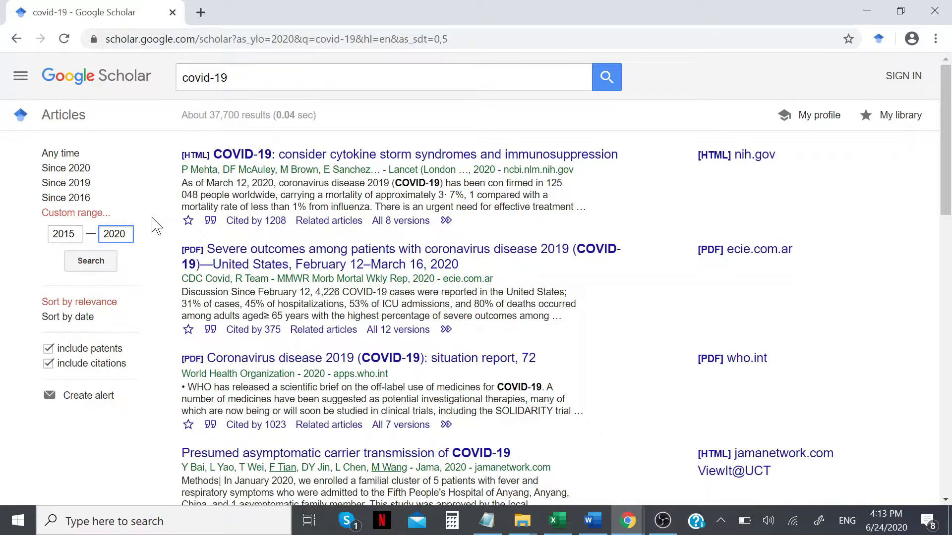
pyautogui.click(92, 263)
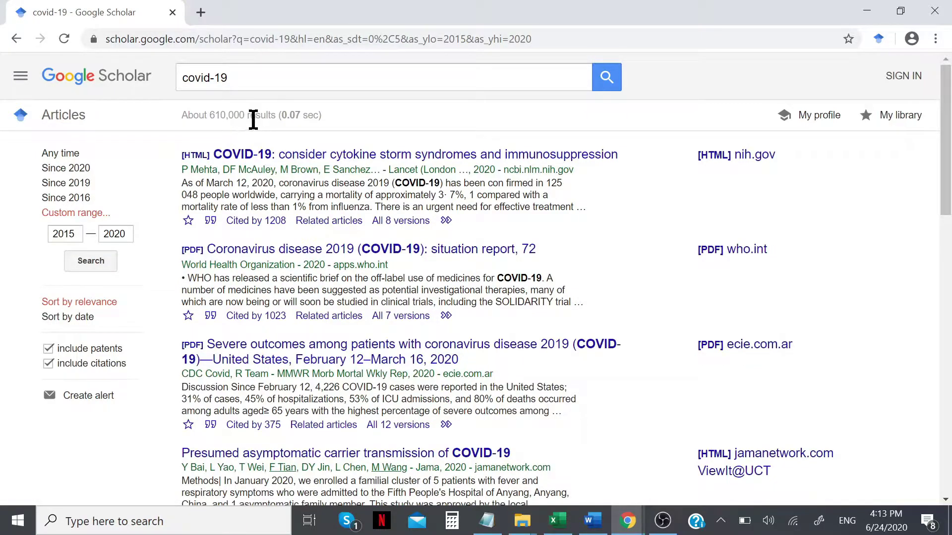
# - Exclude both patents and citations from the covid-19 search results
pyautogui.click(48, 349)
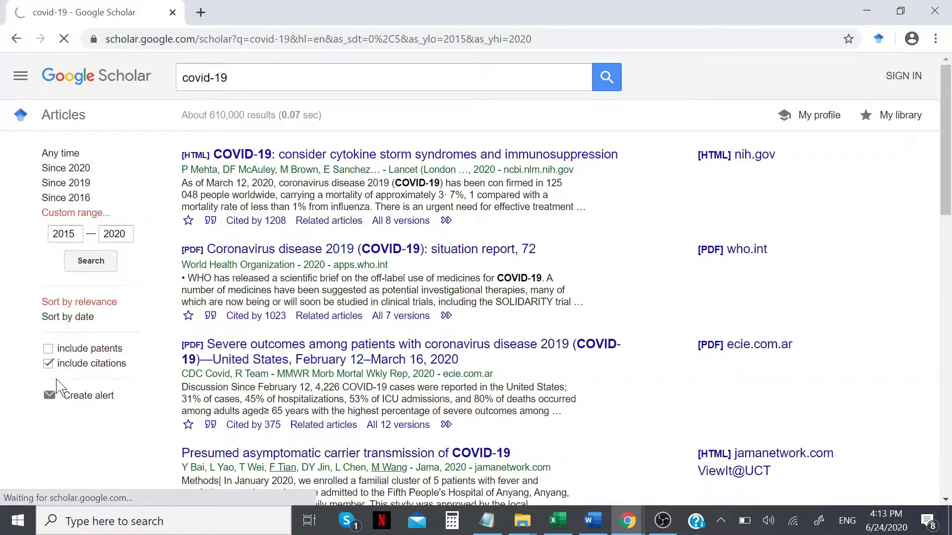
pyautogui.click(55, 369)
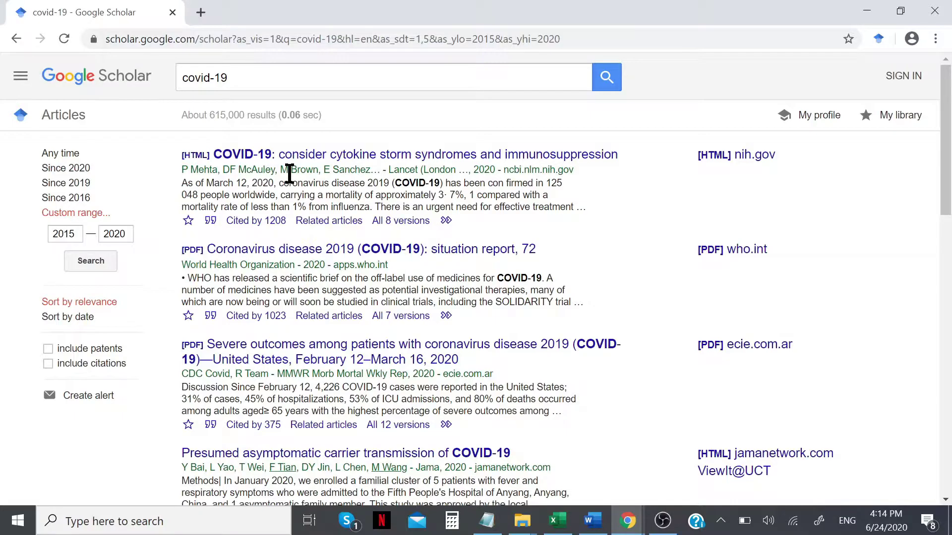
# - Open the advanced search and require all of the words "covid-19 pandemic"
pyautogui.click(20, 78)
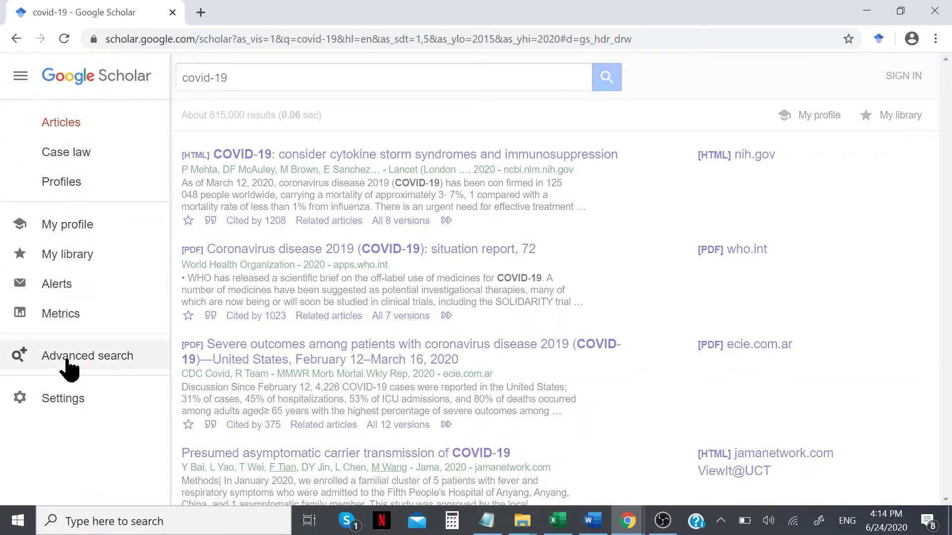
pyautogui.click(95, 361)
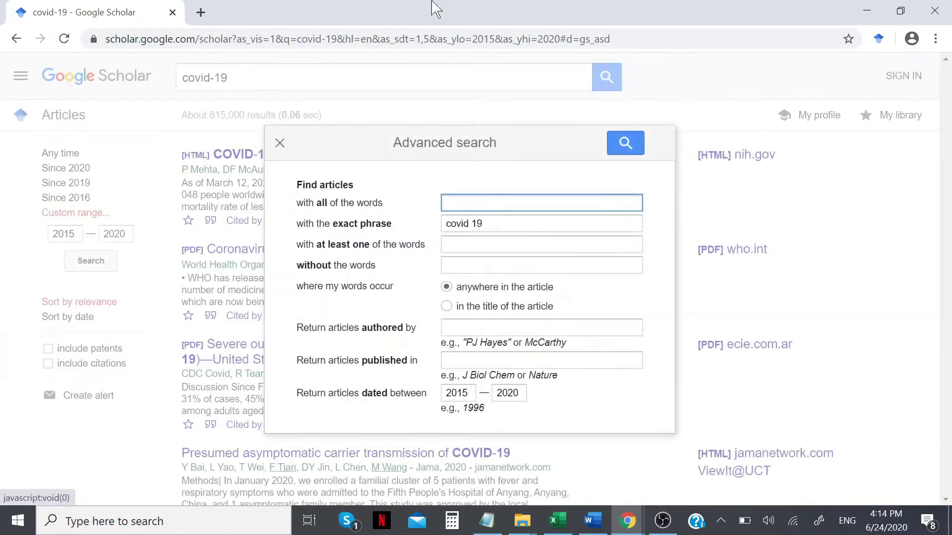
pyautogui.click(471, 202)
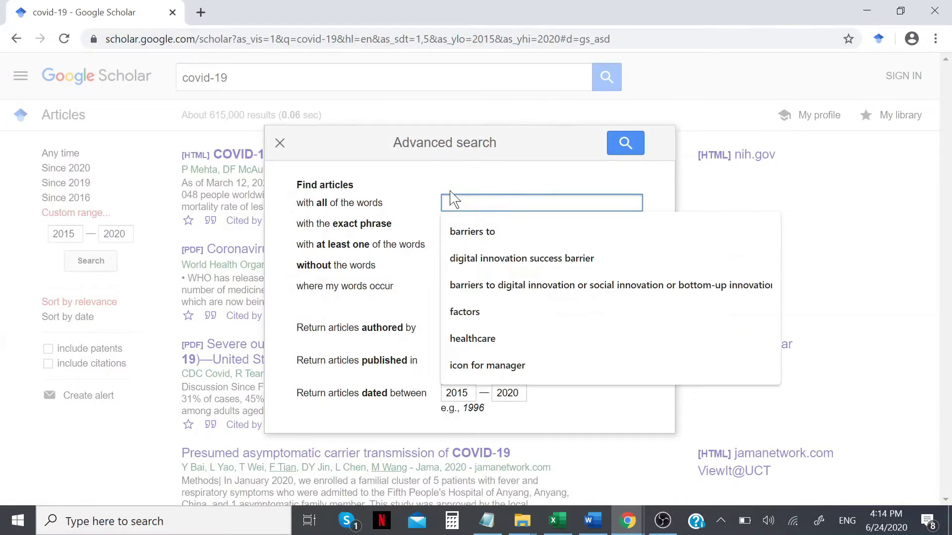
pyautogui.click(426, 194)
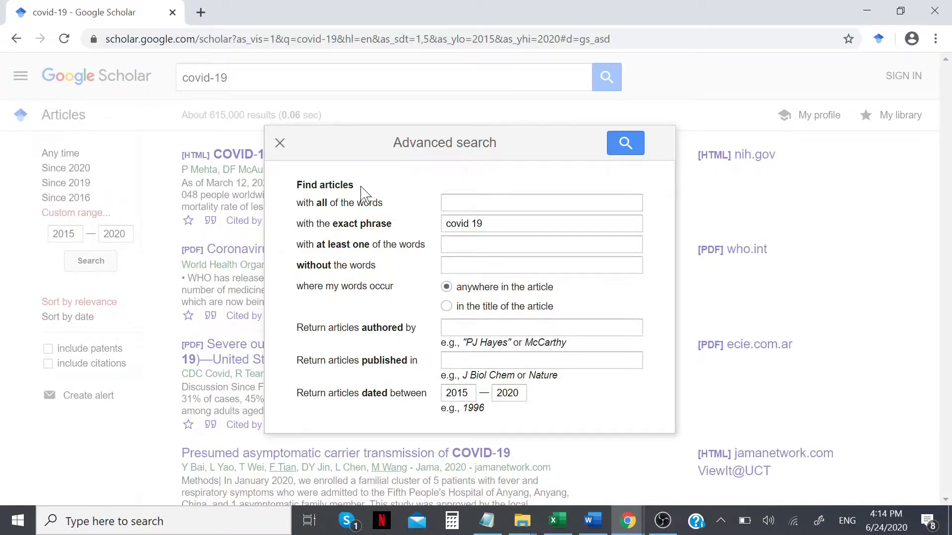
pyautogui.click(457, 202)
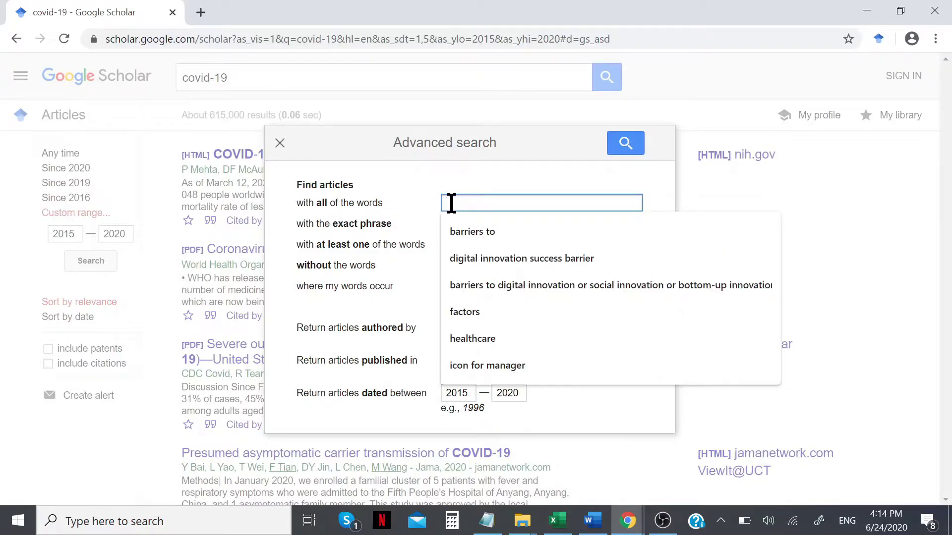
pyautogui.write('covid-19 pandemic')
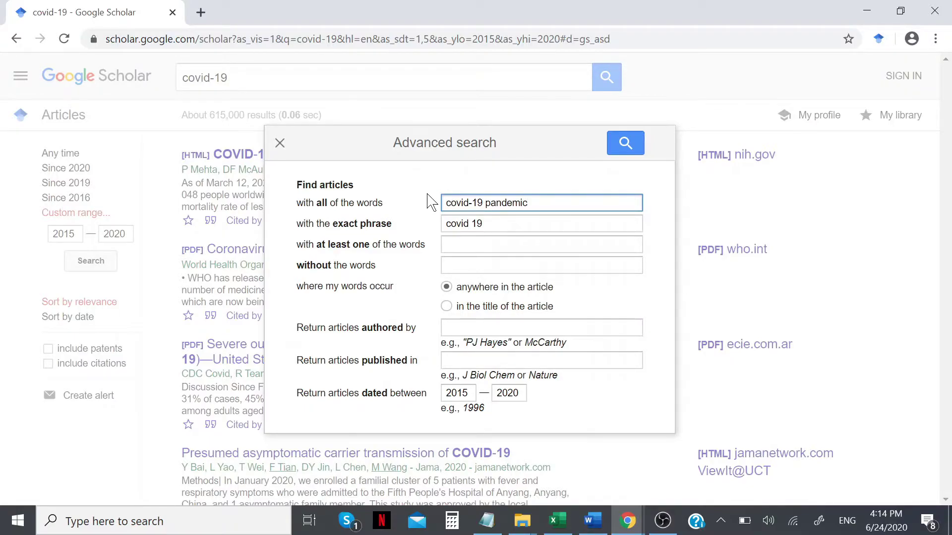
# - Change the exact phrase in the advanced search to "covid-19"
pyautogui.click(351, 245)
pyautogui.click(333, 231)
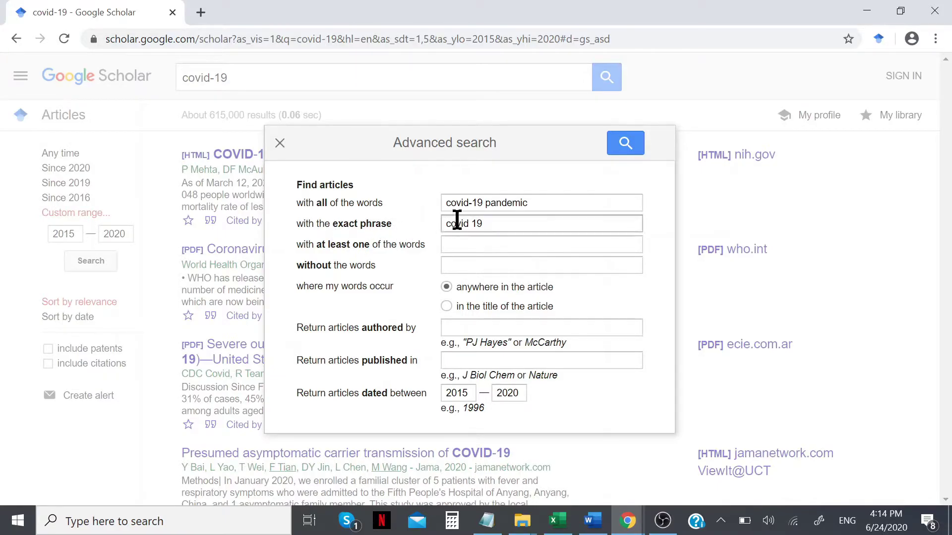
pyautogui.moveTo(493, 223); pyautogui.dragTo(440, 223)
pyautogui.click(471, 222)
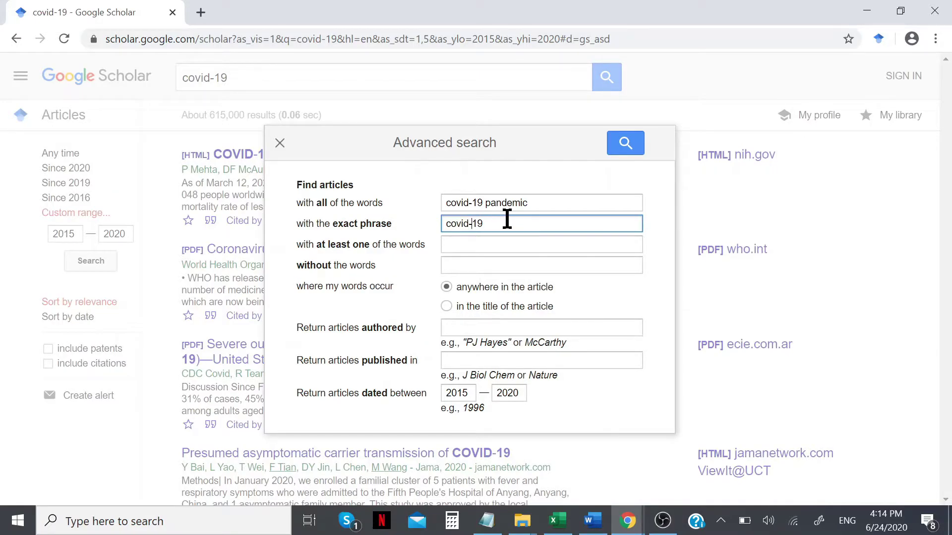
# - Set the advanced search to find articles with at least one of the words "covid 19"
pyautogui.tripleClick(427, 264)
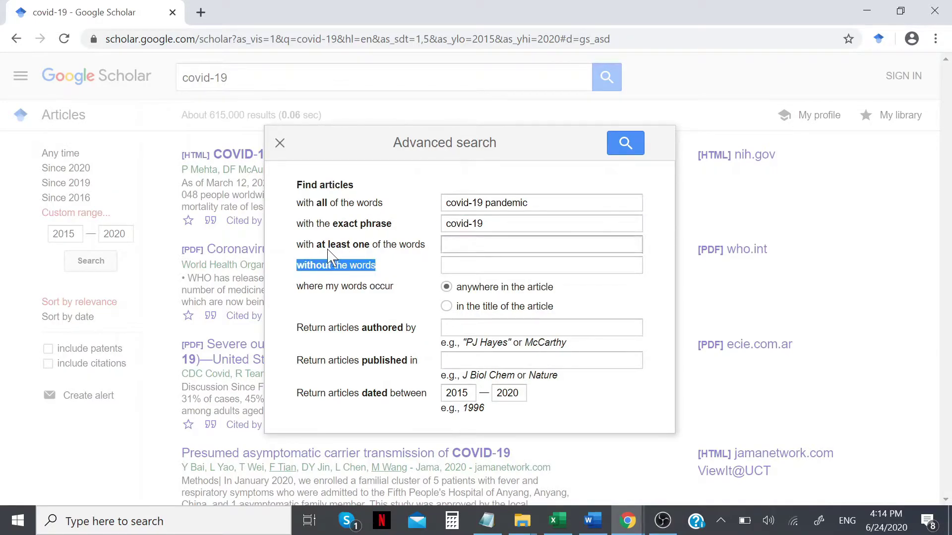
pyautogui.click(450, 243)
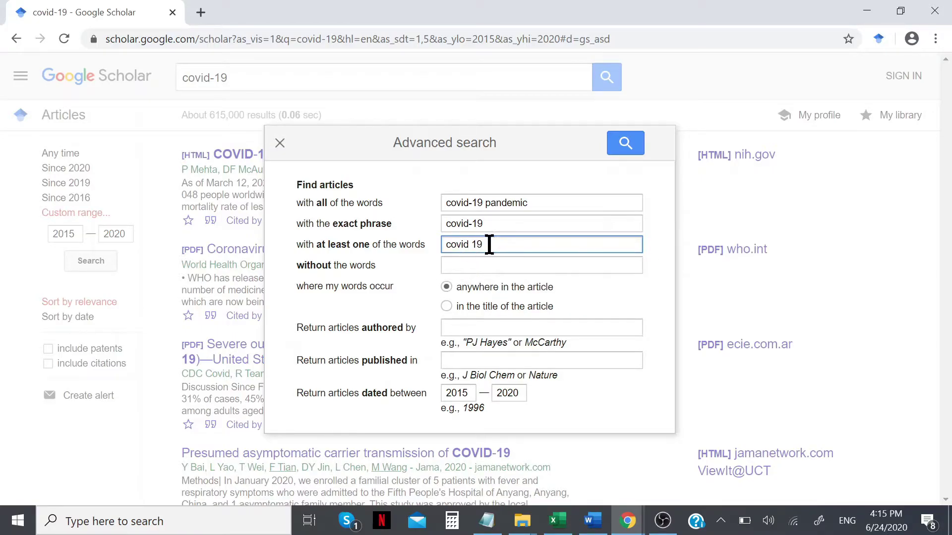
pyautogui.click(414, 271)
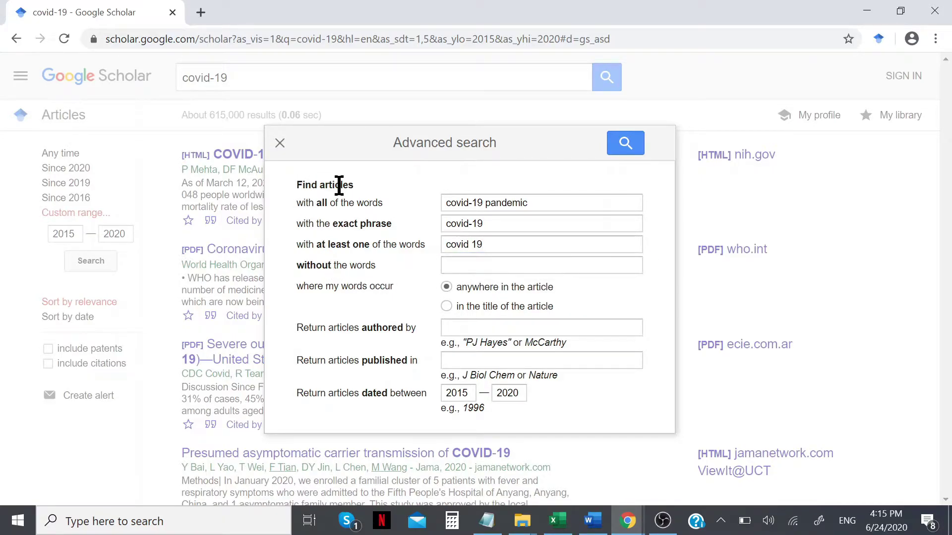
# - Exclude articles containing the word "virus" from the advanced search
pyautogui.click(453, 266)
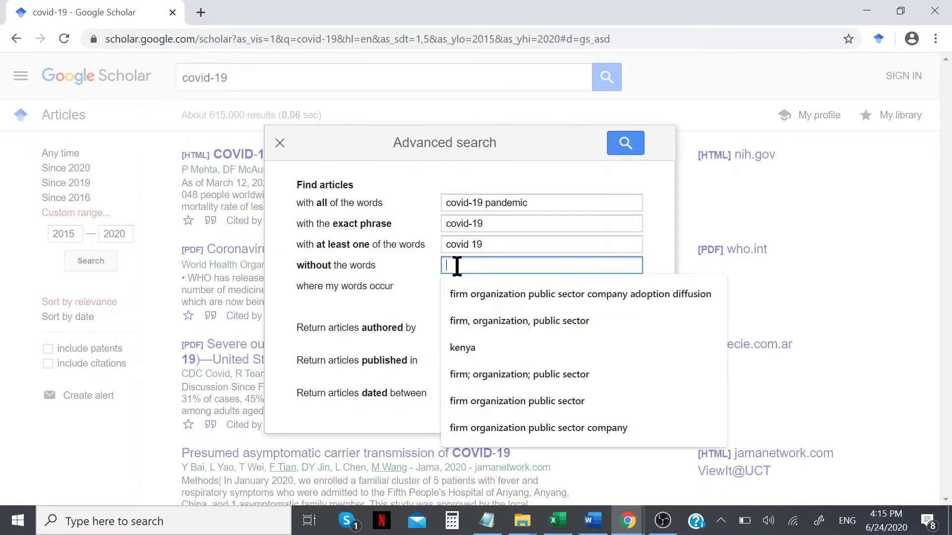
pyautogui.write('virus')
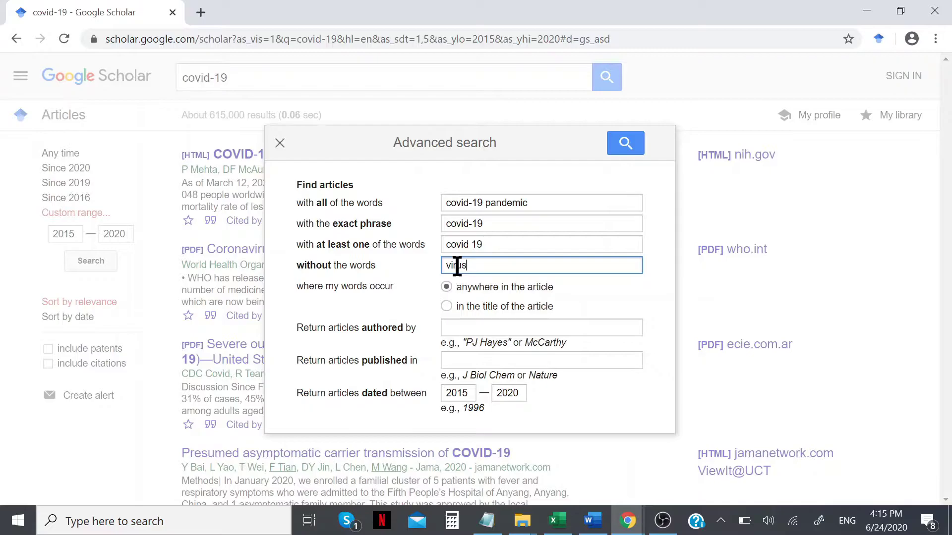
pyautogui.click(423, 273)
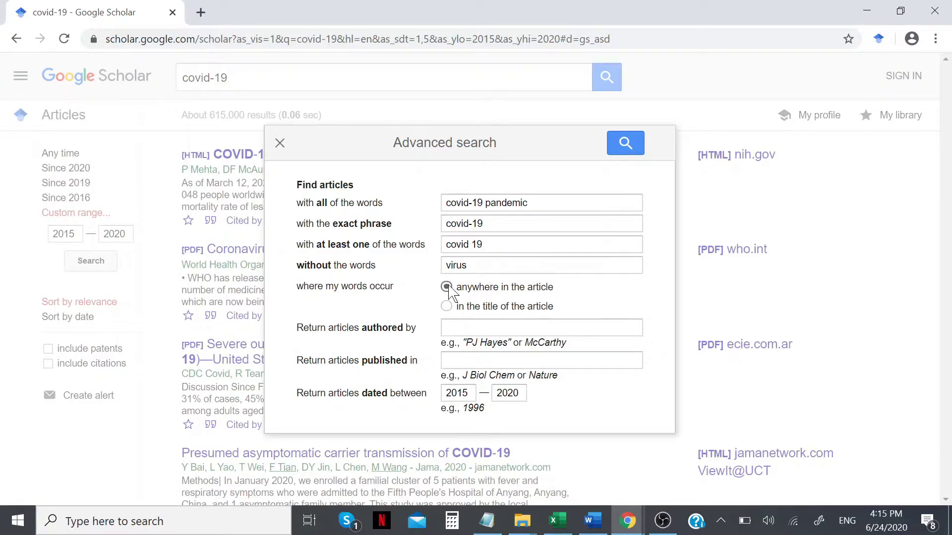
# - Match the words anywhere in the article, leave the author unspecified, and run the advanced search
pyautogui.click(447, 306)
pyautogui.click(447, 287)
pyautogui.click(464, 328)
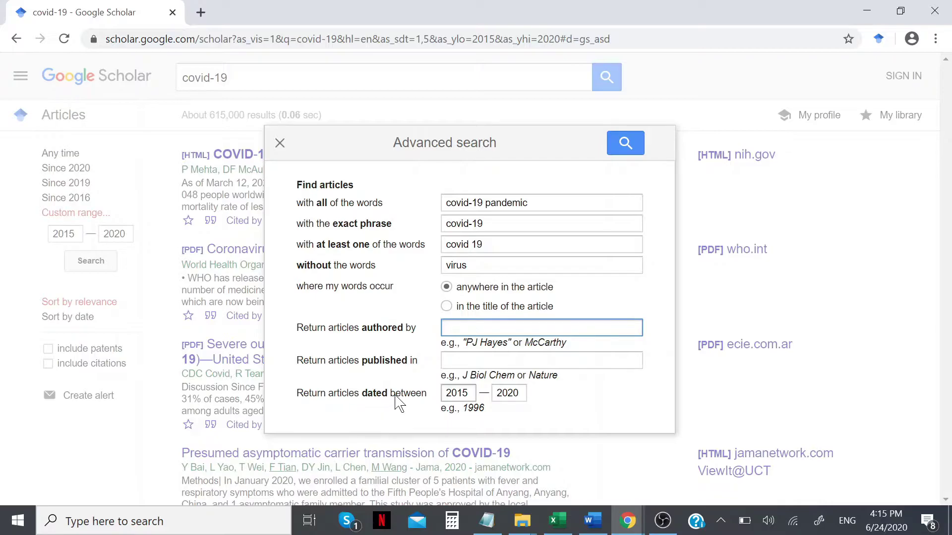
pyautogui.click(456, 393)
pyautogui.click(515, 400)
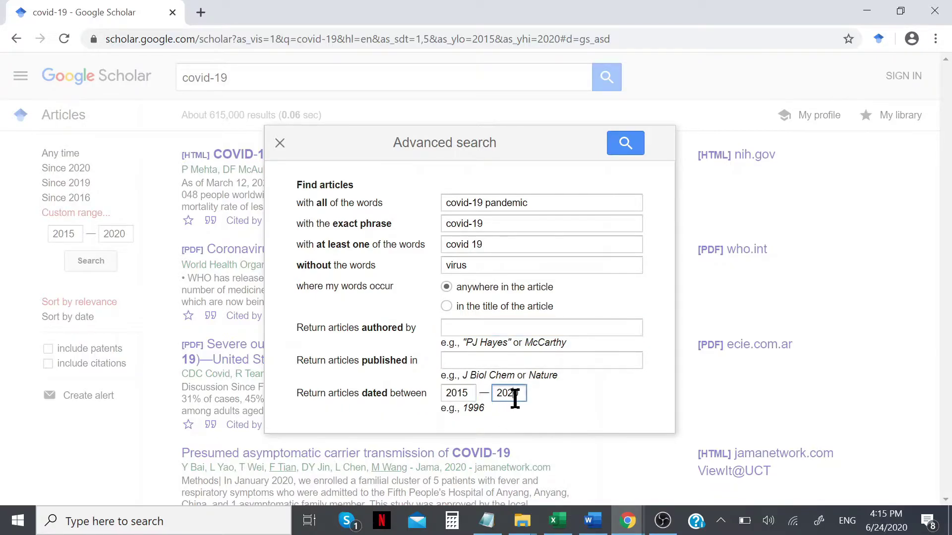
pyautogui.click(625, 150)
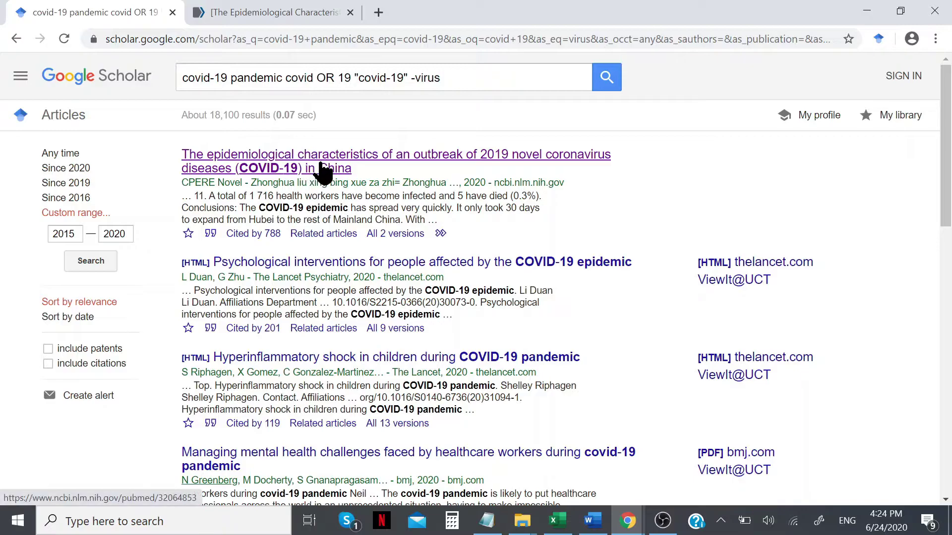
# - Review the abstract of the opened article on epidemiological characteristics of the COVID-19 outbreak, and return to the search results
pyautogui.click(276, 21)
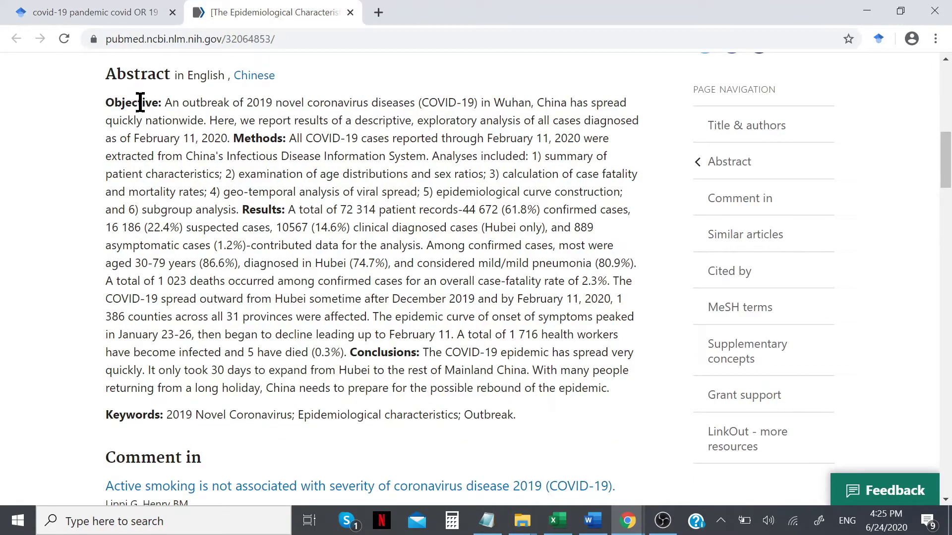
pyautogui.moveTo(106, 102); pyautogui.dragTo(255, 349)
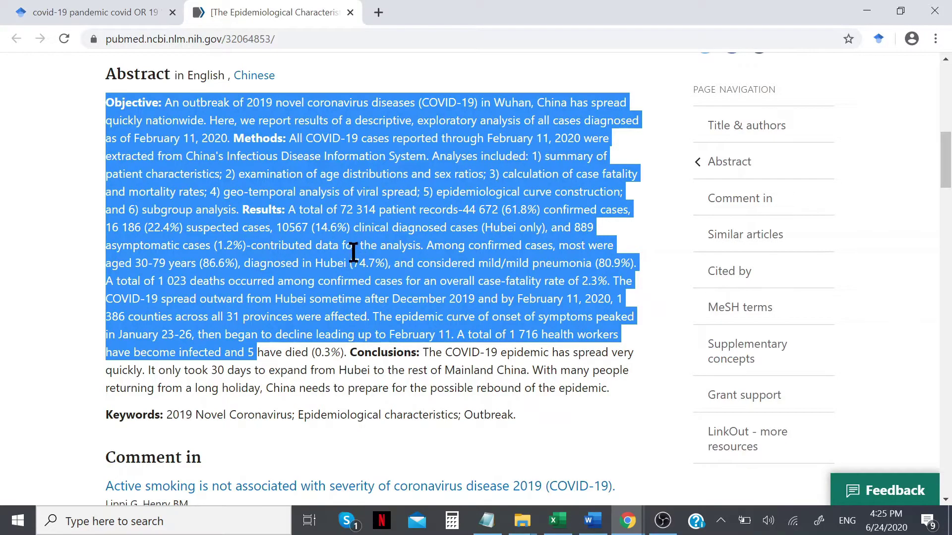
pyautogui.scroll(3, 401, 281)
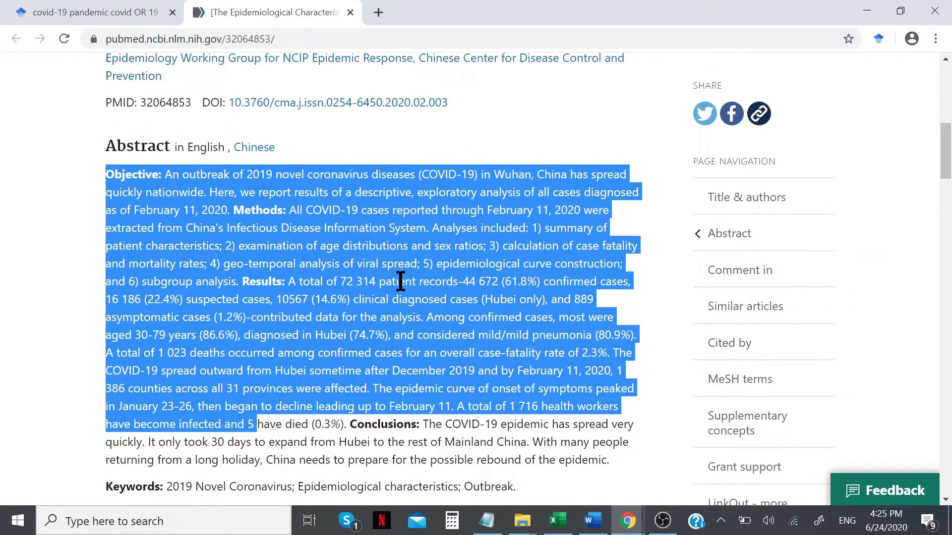
pyautogui.scroll(-3, 401, 282)
pyautogui.click(149, 10)
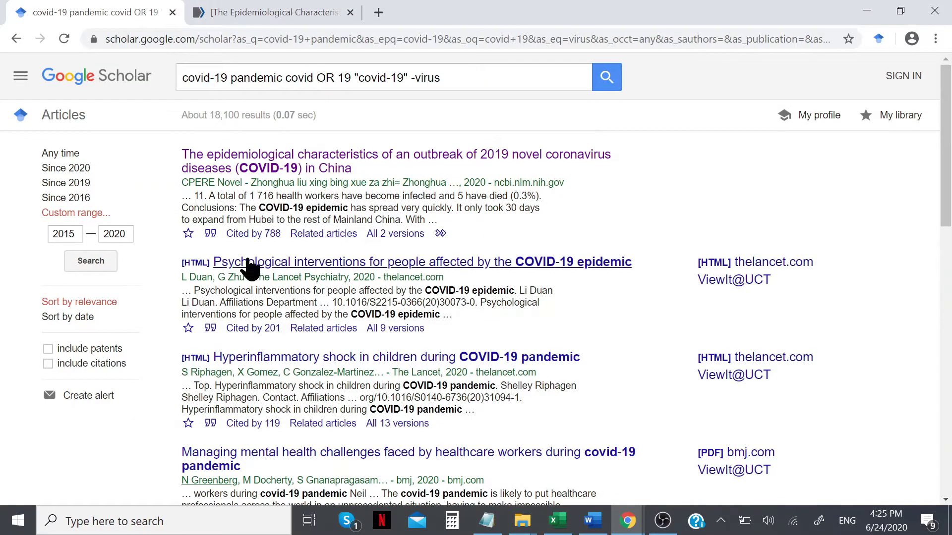
# - View the citation formats for the first article on epidemiological characteristics, highlight its APA and Chicago citations, and close the citation window
pyautogui.click(211, 232)
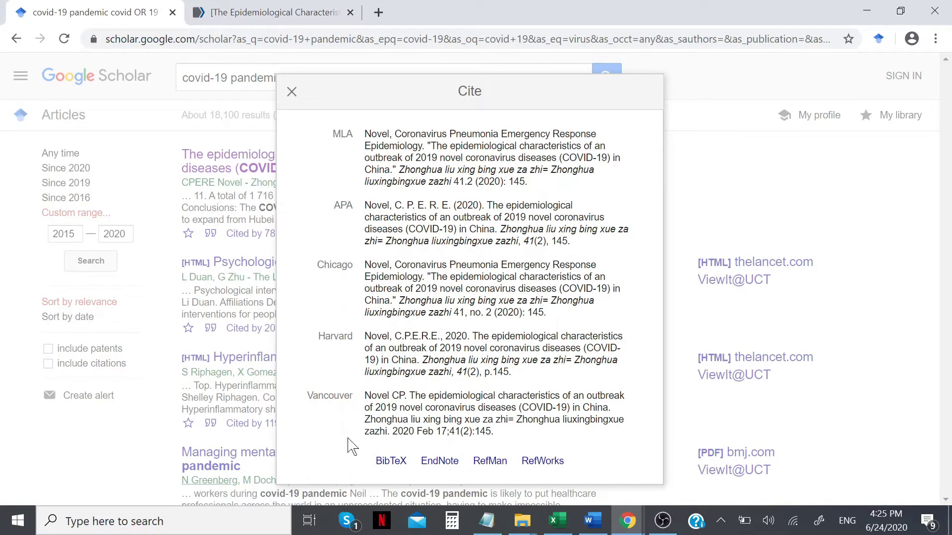
pyautogui.click(365, 207)
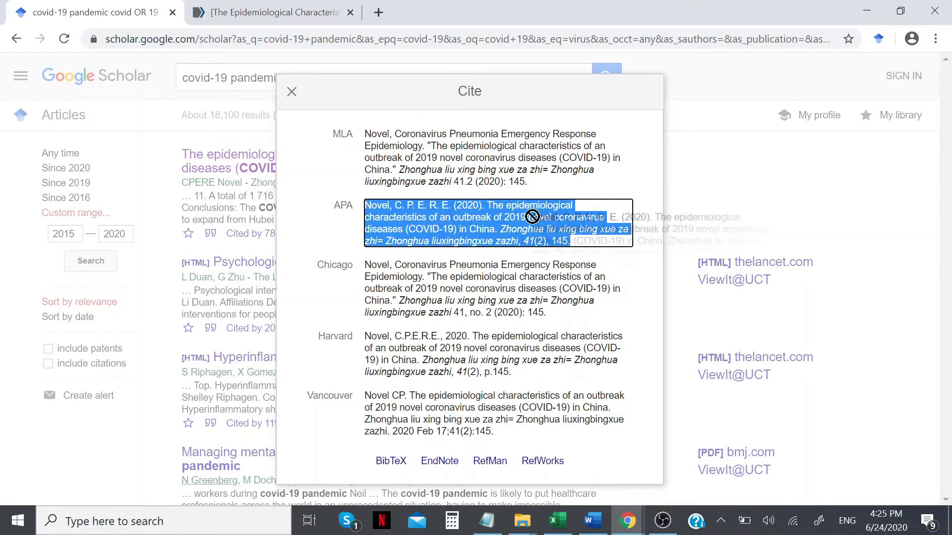
pyautogui.click(366, 340)
pyautogui.click(333, 304)
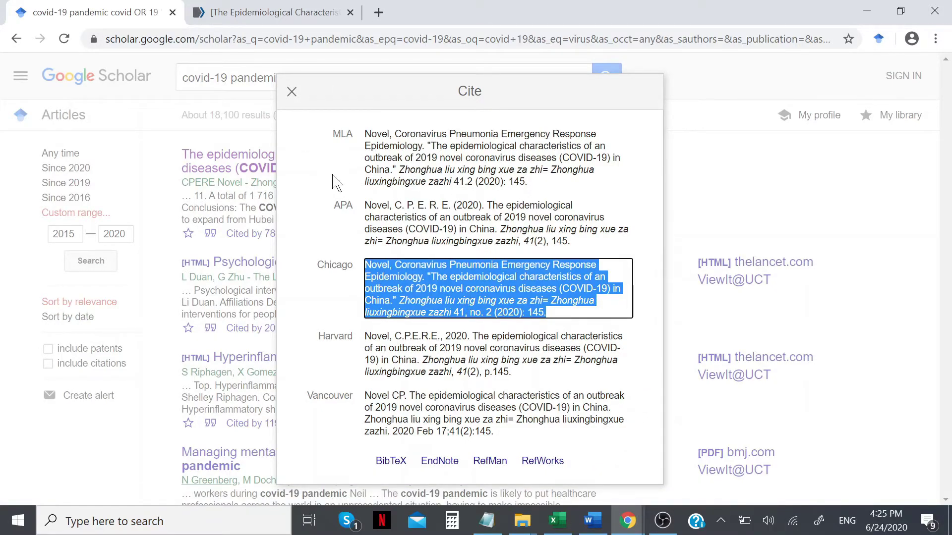
pyautogui.click(656, 191)
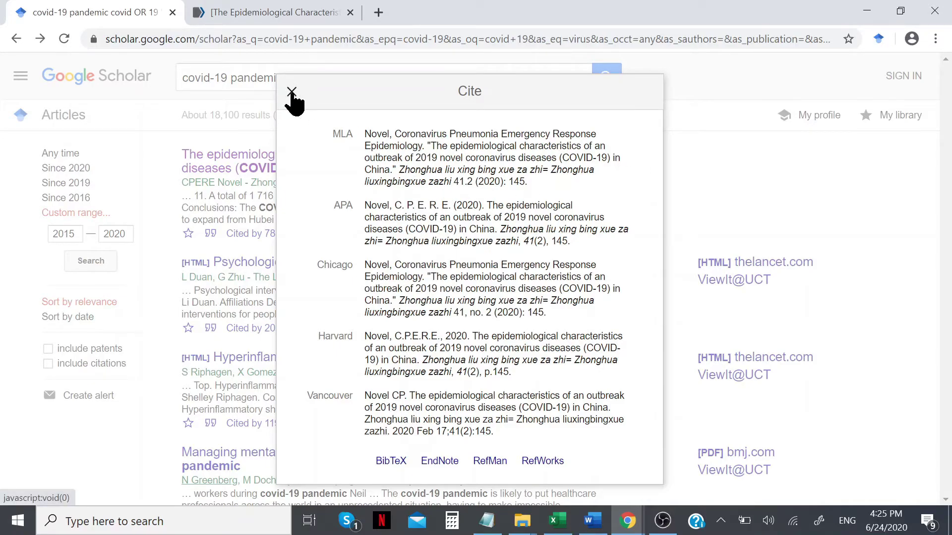
pyautogui.click(290, 93)
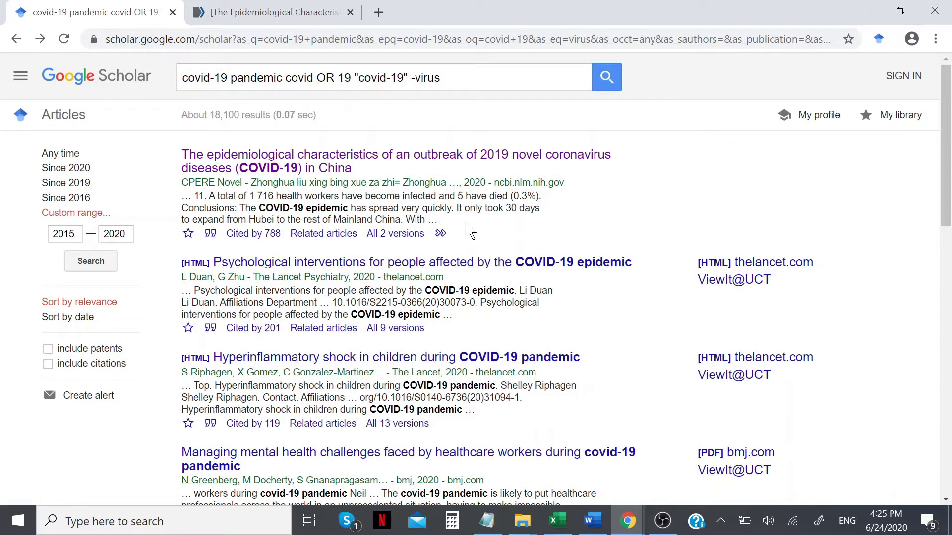
# - Look through the first page of search results and go on to page 2
pyautogui.scroll(-10, 429, 250)
pyautogui.scroll(-5, 430, 250)
pyautogui.scroll(2, 429, 250)
pyautogui.scroll(-2, 429, 250)
pyautogui.click(534, 442)
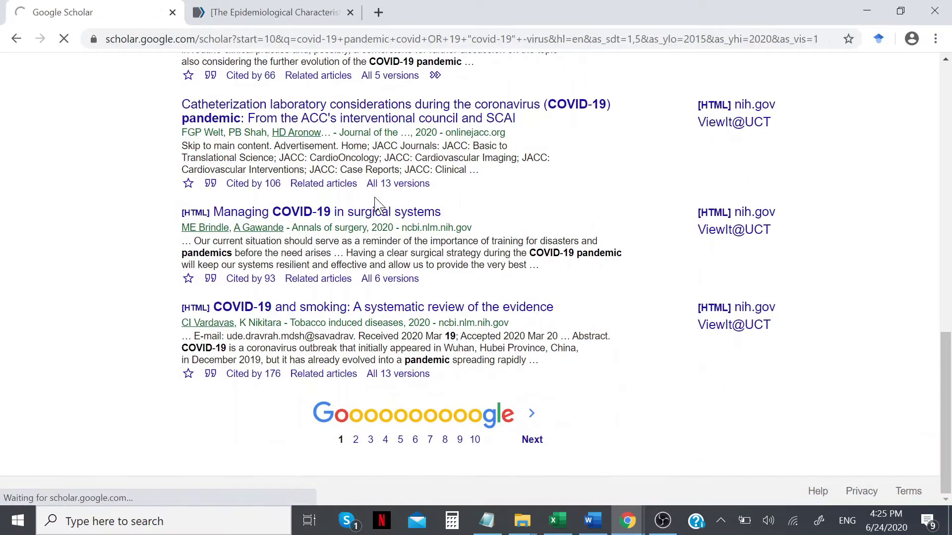
# - Look through the articles on page 2 of the results and go on to page 3
pyautogui.scroll(-1, 421, 228)
pyautogui.scroll(1, 418, 233)
pyautogui.scroll(-5, 418, 233)
pyautogui.scroll(3, 422, 240)
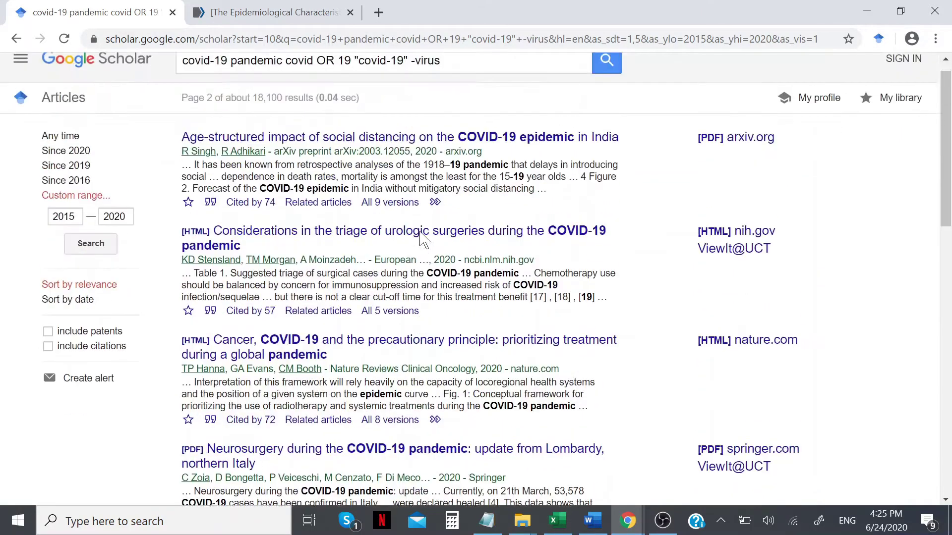
pyautogui.scroll(-14, 426, 238)
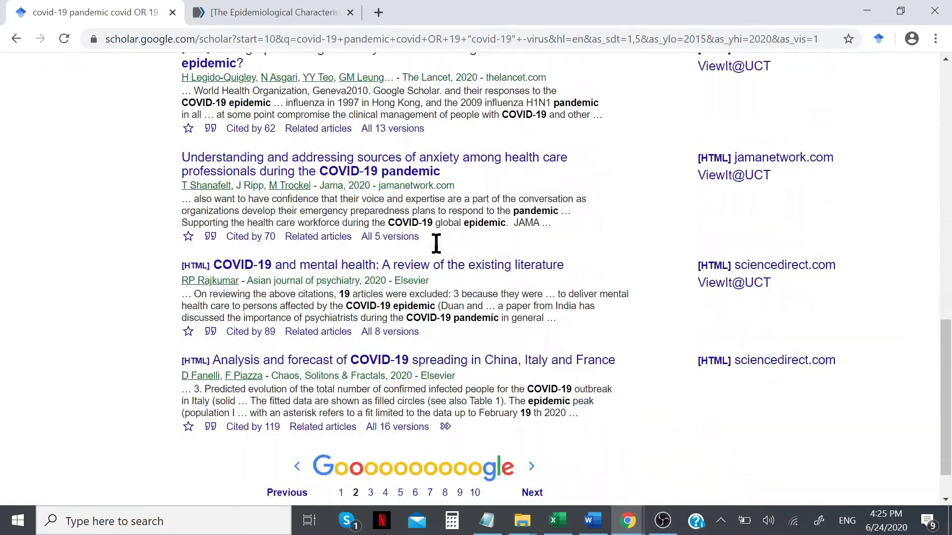
pyautogui.scroll(-1, 436, 243)
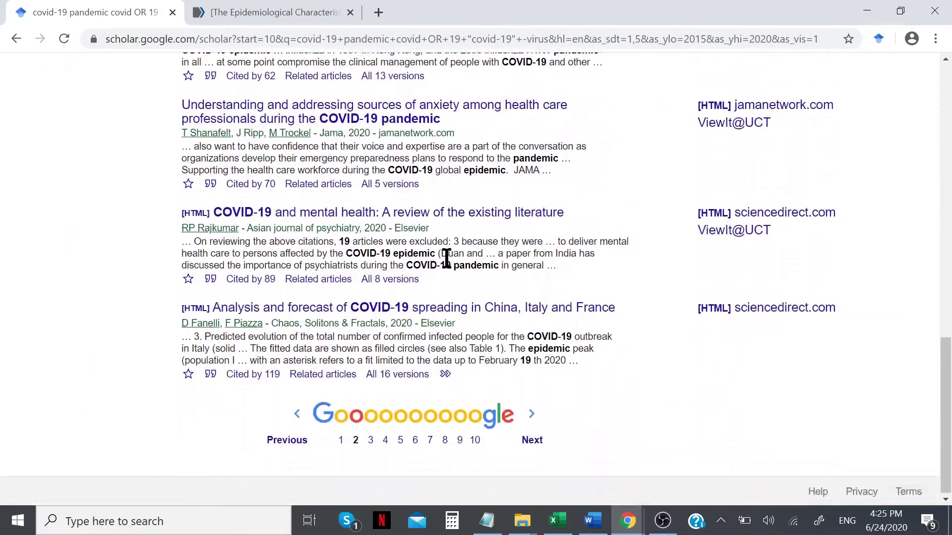
pyautogui.click(539, 442)
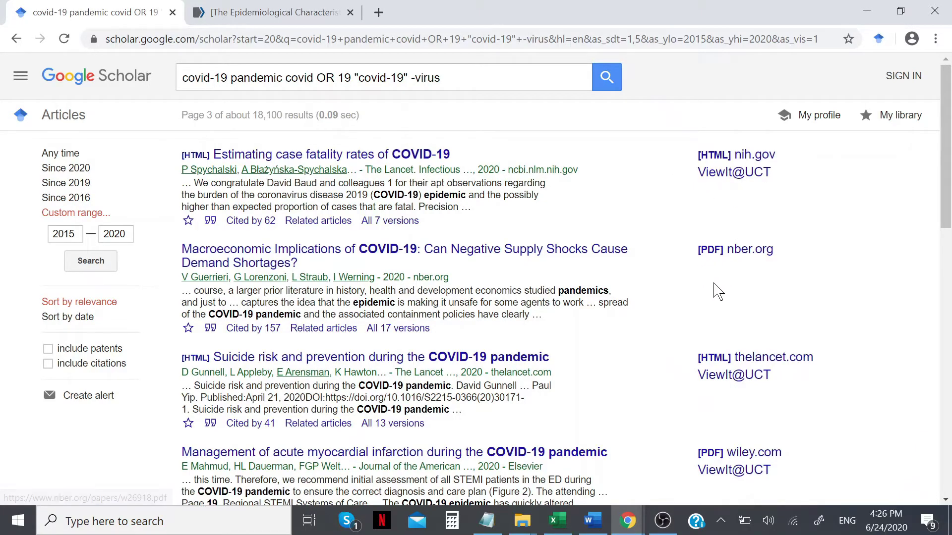
# - Look through the articles on page 3 of the results and return to the beginning of the list
pyautogui.scroll(-3, 716, 289)
pyautogui.scroll(-6, 694, 322)
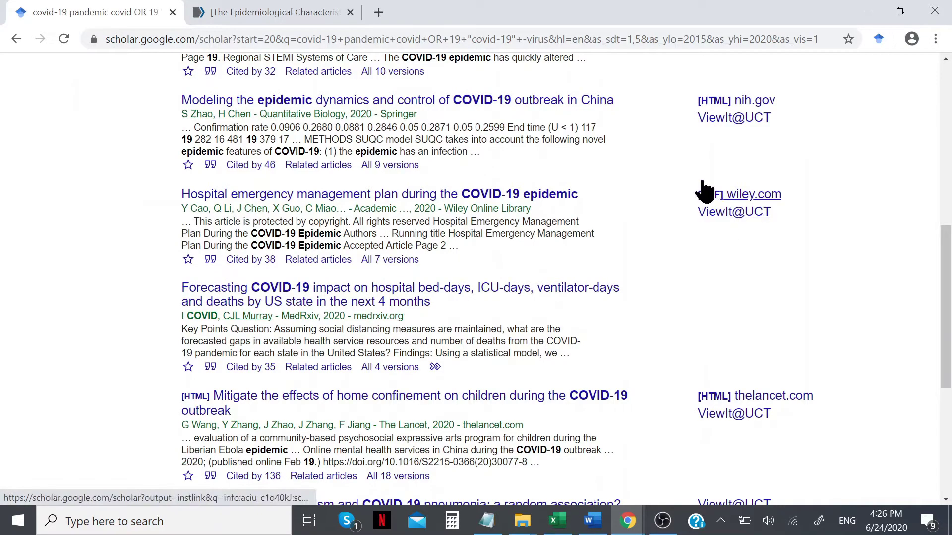
pyautogui.scroll(-6, 739, 322)
pyautogui.scroll(8, 546, 273)
pyautogui.scroll(7, 474, 305)
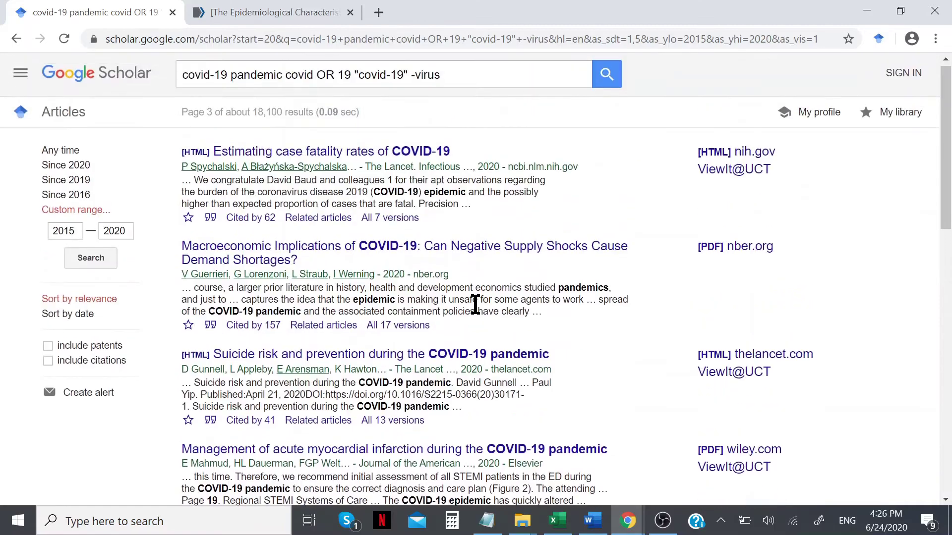